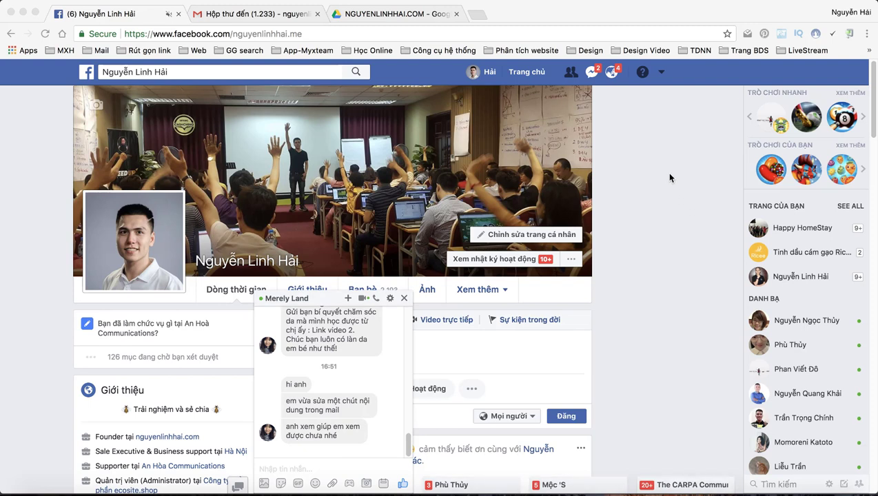
# Open Facebook's ads manager and display the campaigns of the listed active ad account.
pyautogui.click(661, 73)
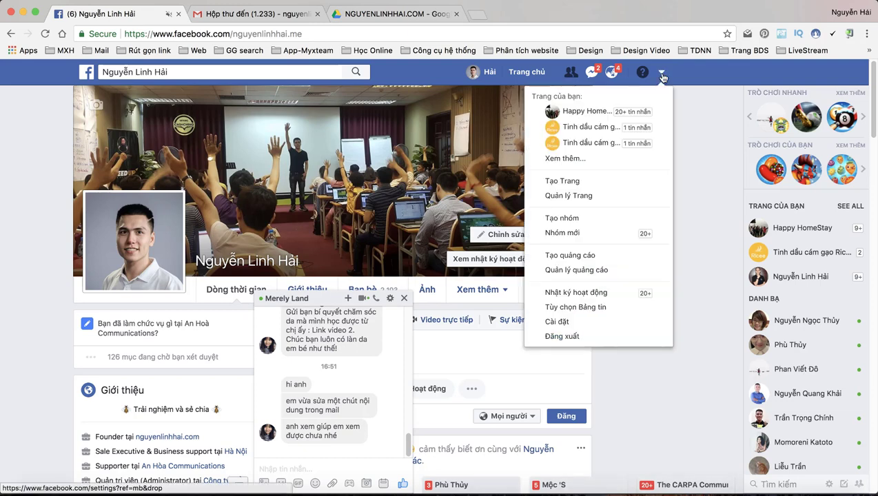
pyautogui.click(624, 269)
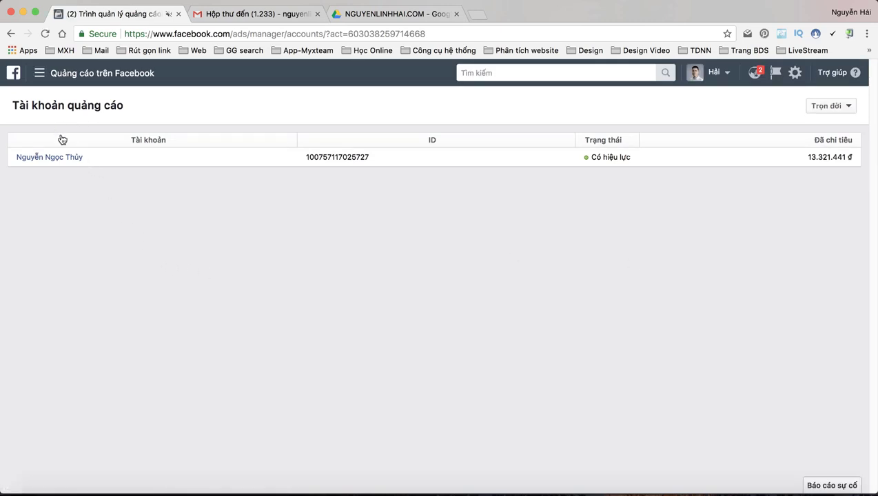
pyautogui.click(59, 158)
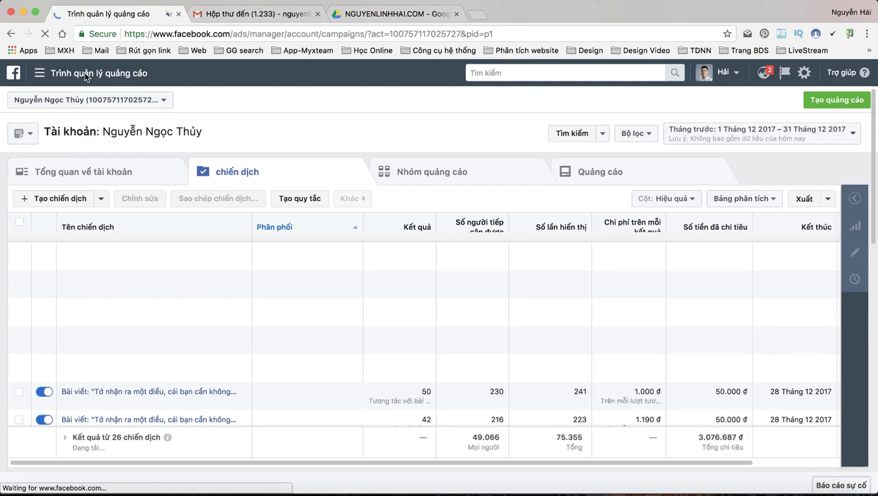
pyautogui.click(128, 102)
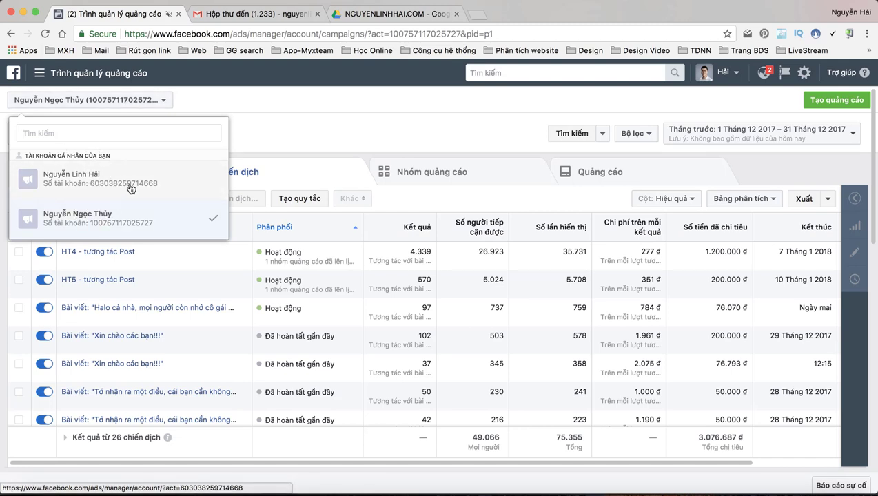
pyautogui.click(290, 135)
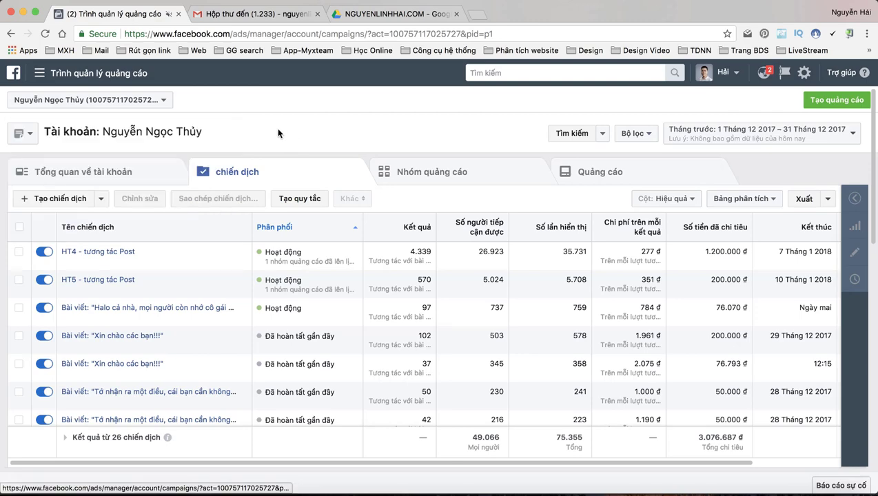
# Show the account overview for the custom date range 20 September 2017 to 31 December 2017.
pyautogui.click(146, 177)
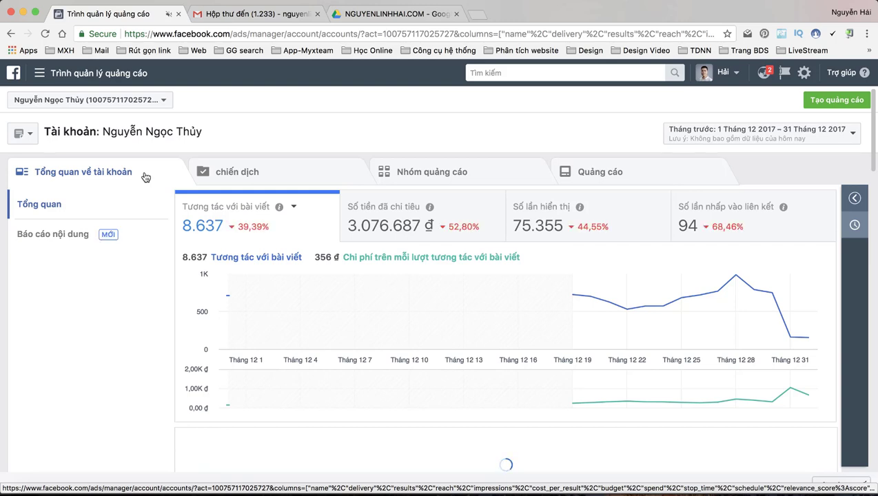
pyautogui.click(774, 135)
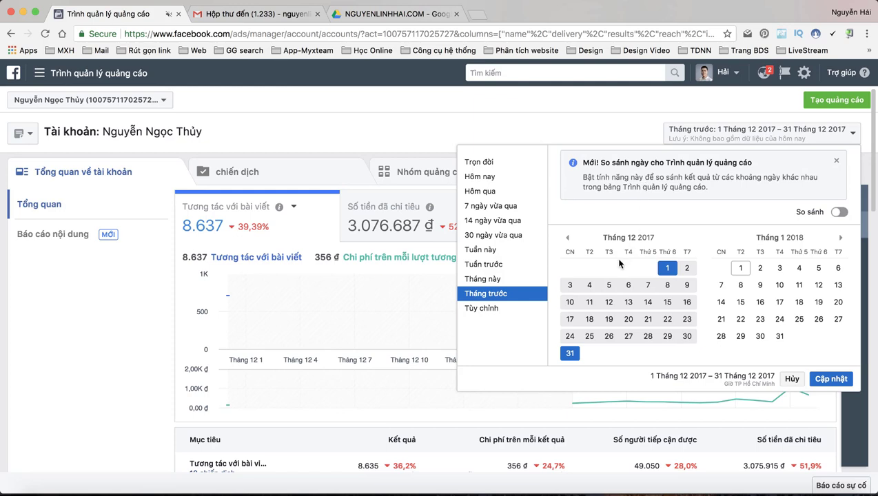
pyautogui.click(568, 238)
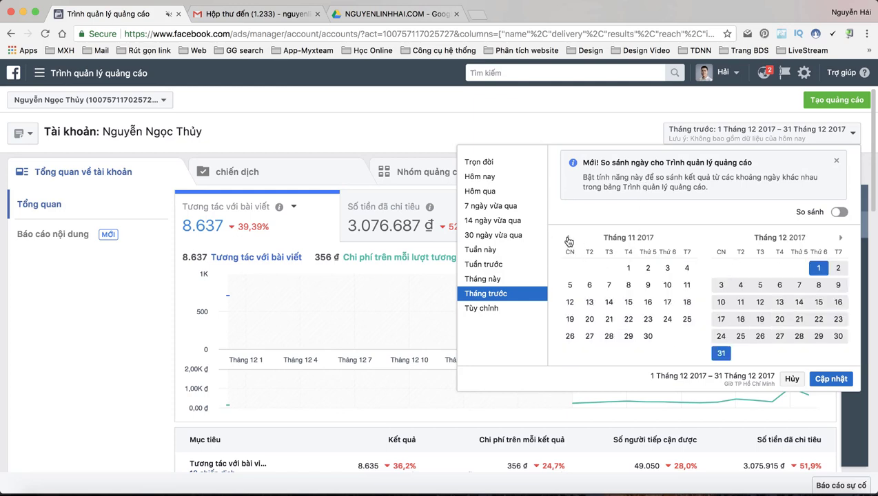
pyautogui.click(568, 239)
pyautogui.click(568, 239)
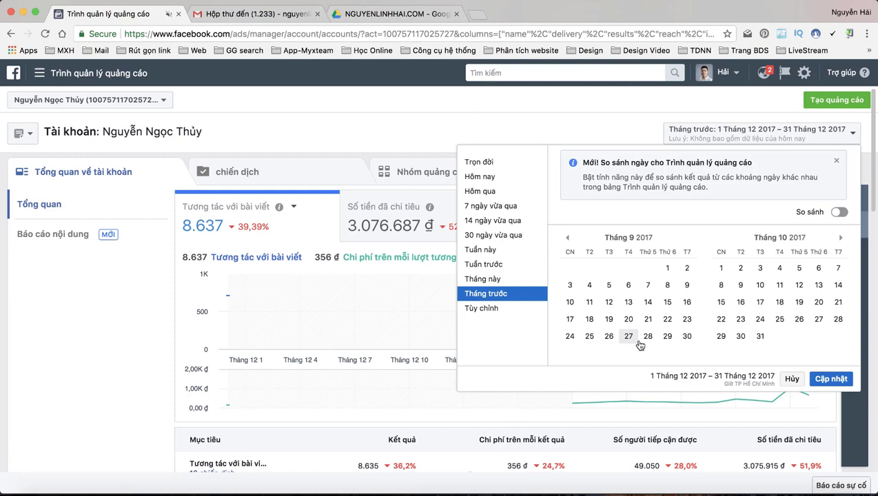
pyautogui.click(629, 319)
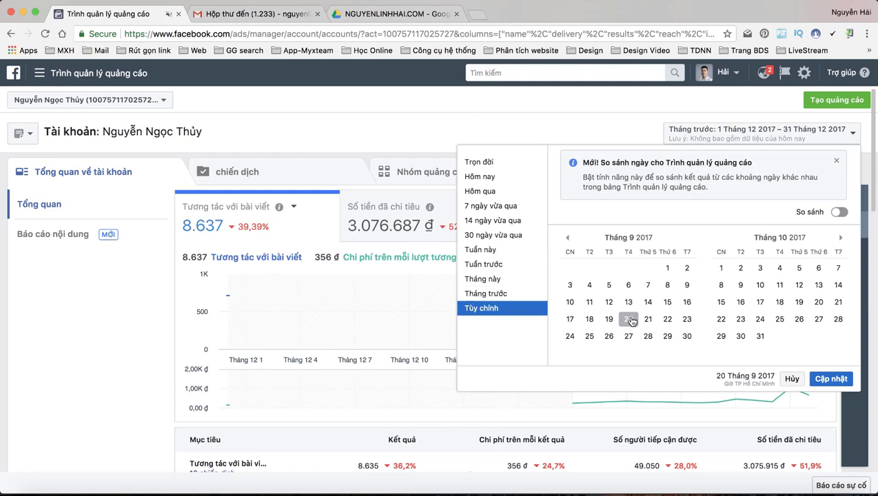
pyautogui.click(842, 239)
pyautogui.click(841, 239)
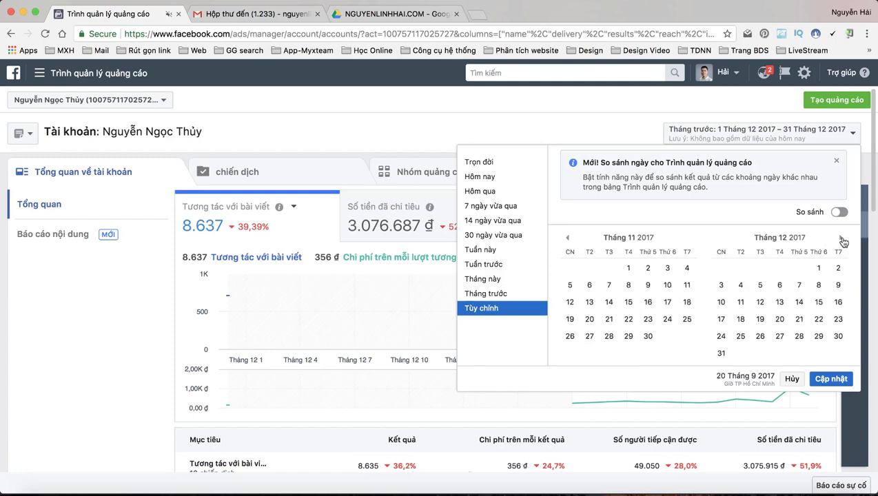
pyautogui.click(721, 353)
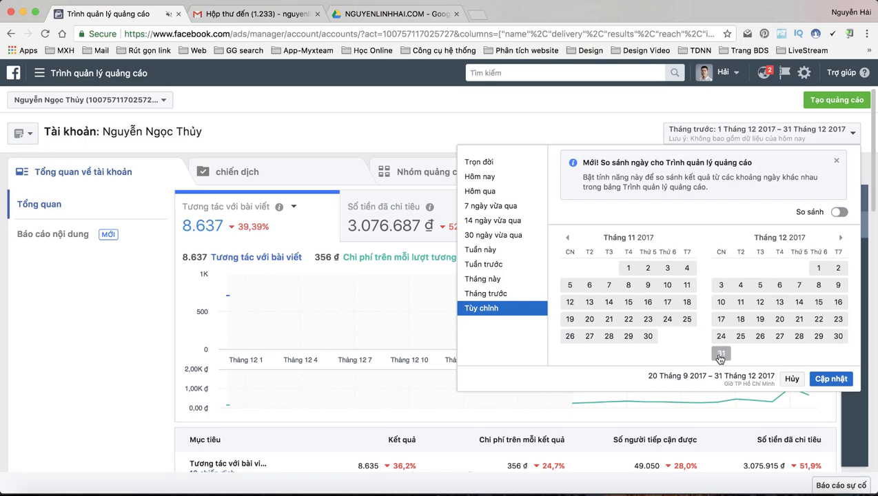
pyautogui.click(830, 380)
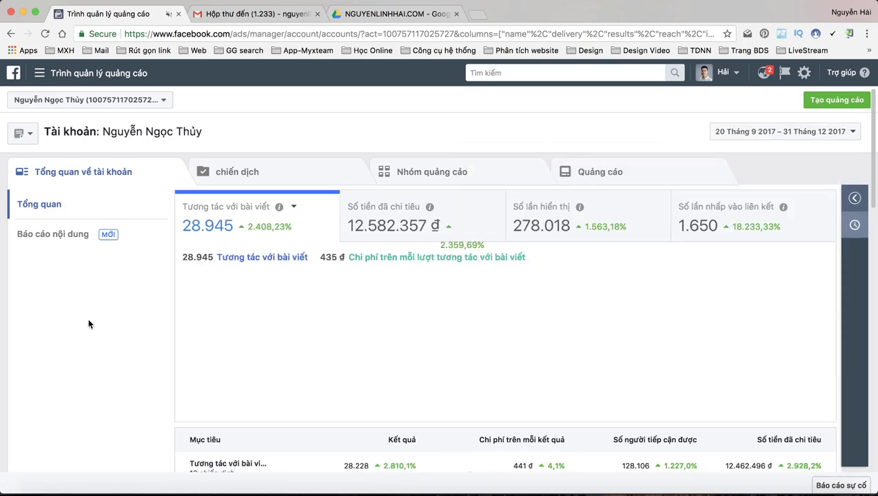
# Change the overview chart's first metric to people reached (Số người tiếp cận được).
pyautogui.moveTo(255, 280)
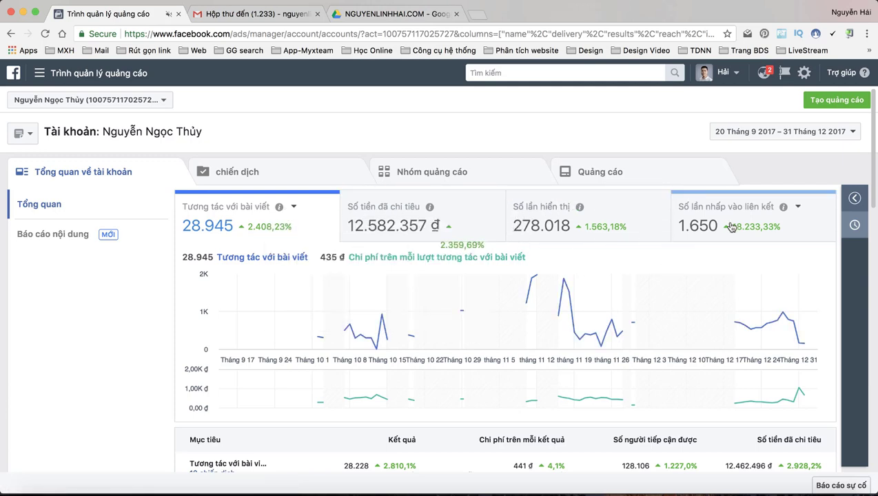
pyautogui.click(295, 209)
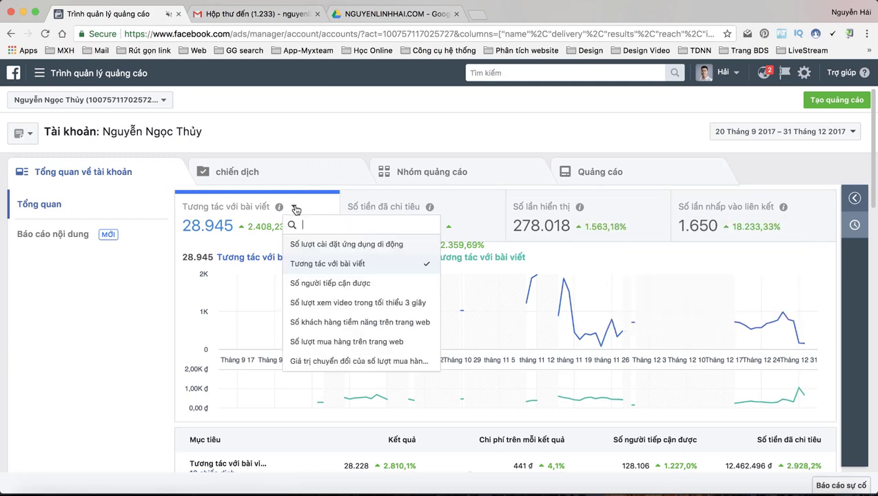
pyautogui.click(350, 285)
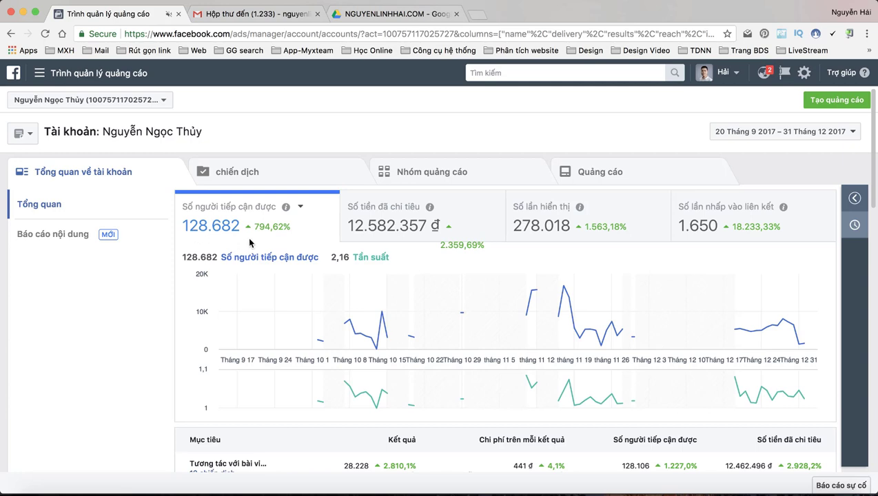
# Examine the reach trend, the results per objective, and the age, gender and hourly breakdown charts in the account overview.
pyautogui.moveTo(260, 230)
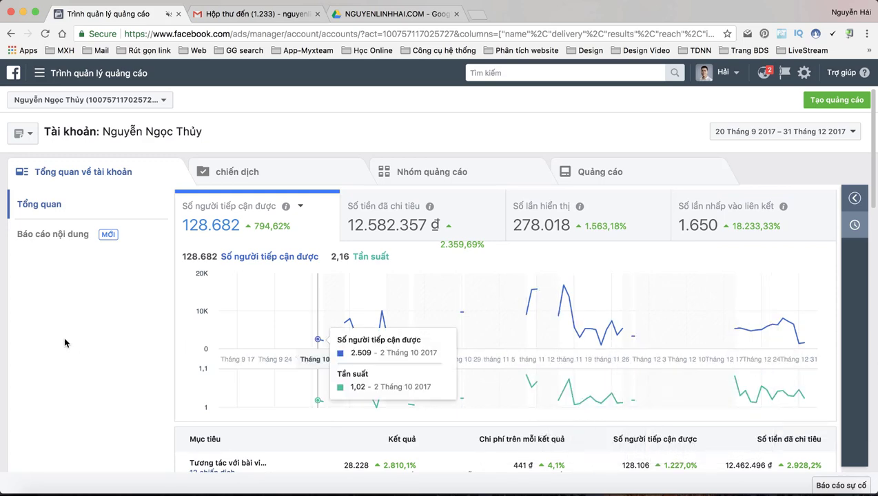
pyautogui.scroll(-5, 117, 326)
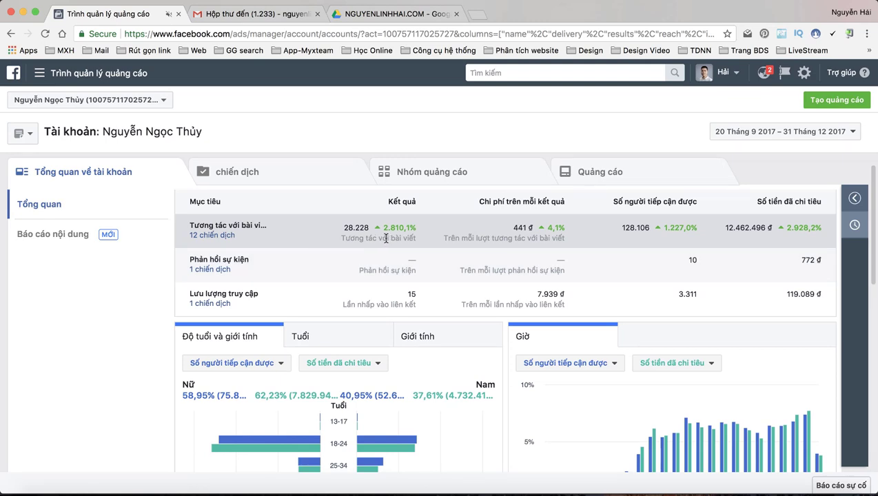
pyautogui.scroll(-1, 143, 325)
pyautogui.scroll(-2, 143, 325)
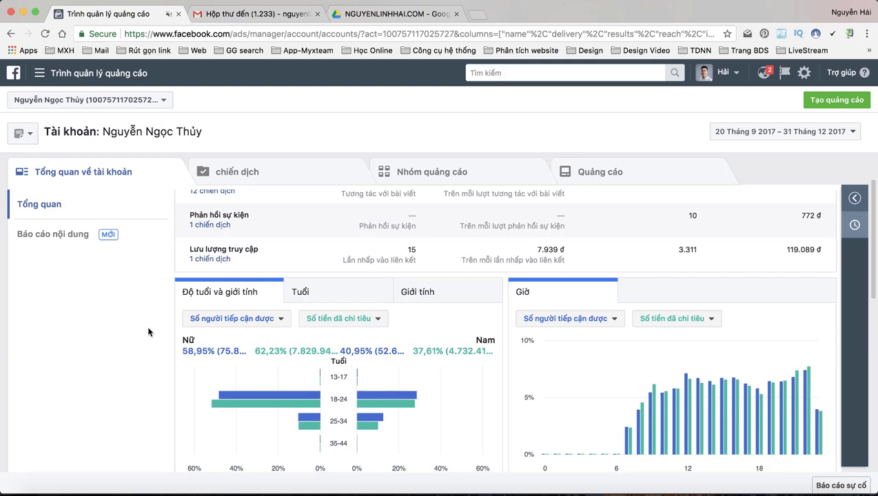
pyautogui.scroll(-1, 148, 332)
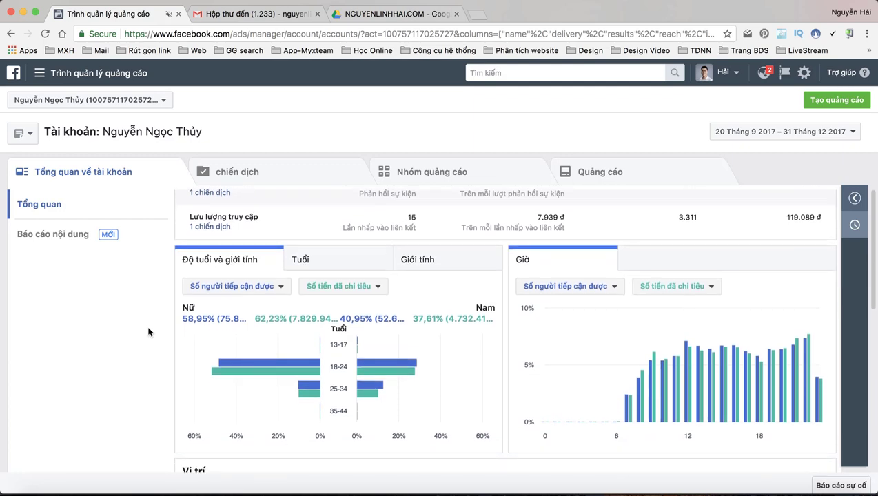
pyautogui.scroll(-1, 145, 338)
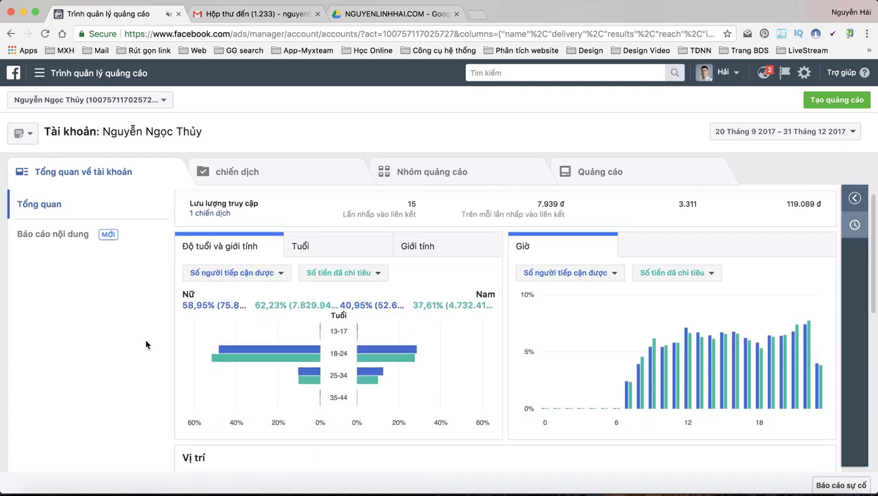
pyautogui.moveTo(260, 346)
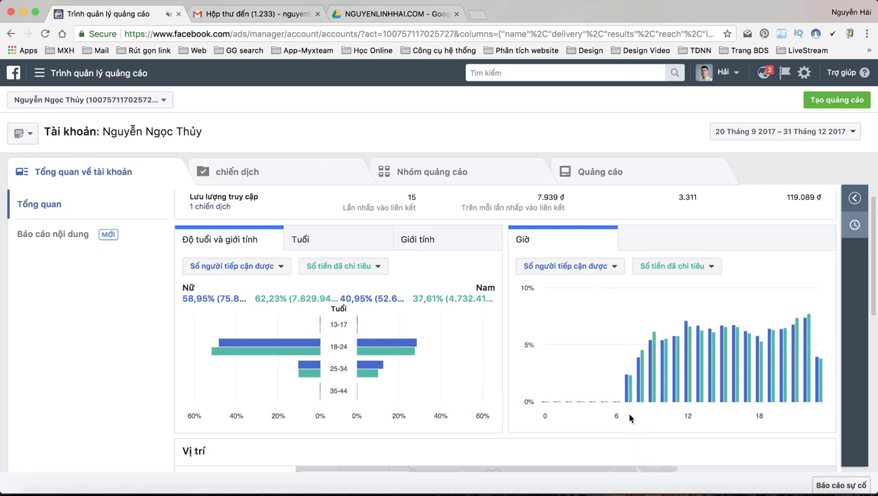
pyautogui.moveTo(630, 403)
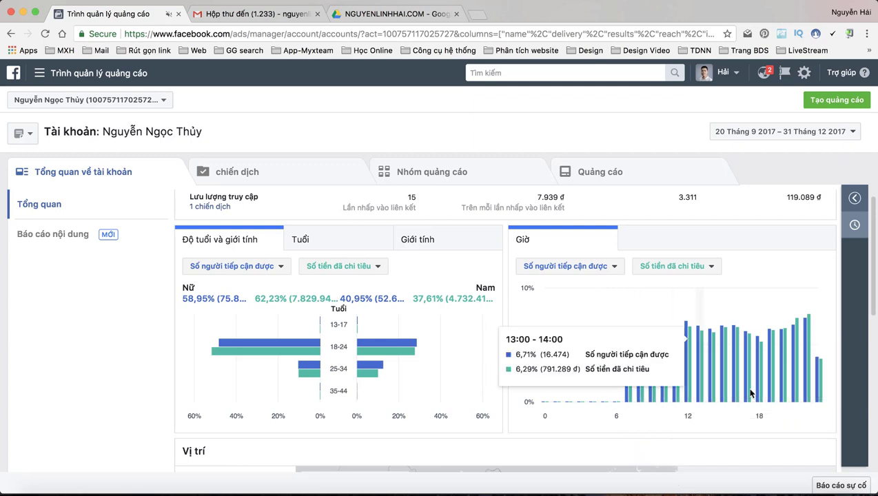
pyautogui.moveTo(811, 390)
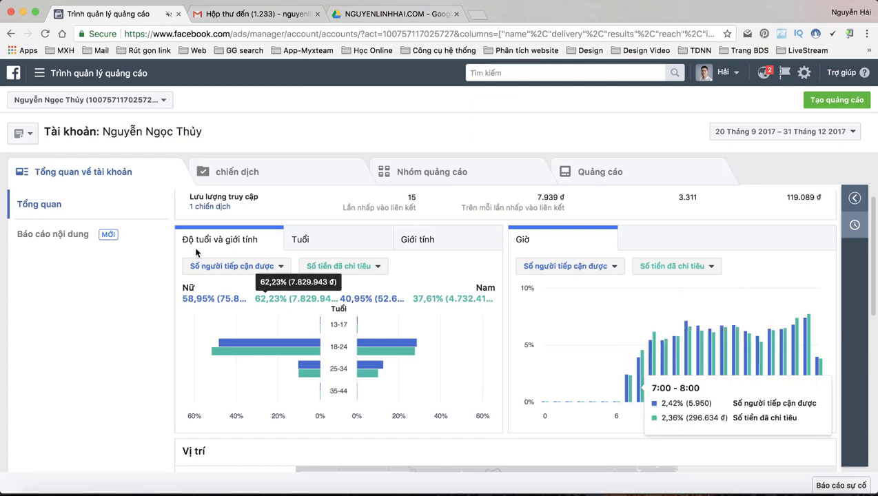
# Review the location map and the account performance table further down the overview.
pyautogui.scroll(-5, 105, 333)
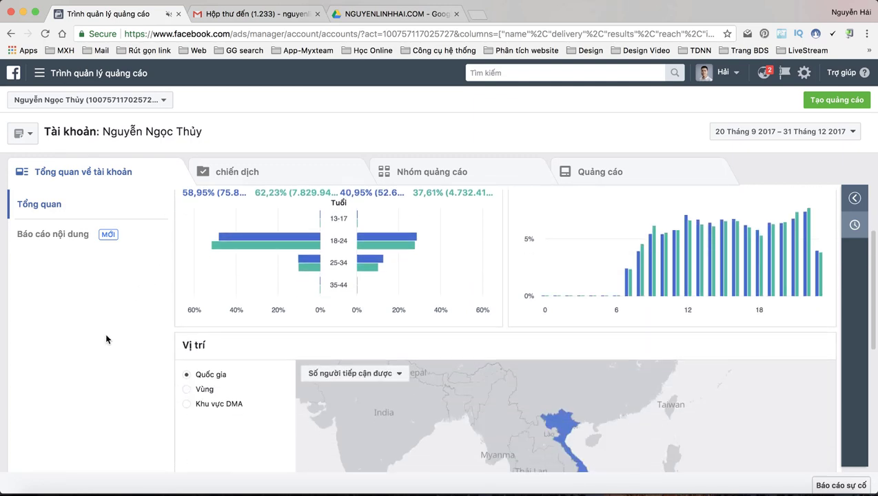
pyautogui.scroll(-2, 105, 338)
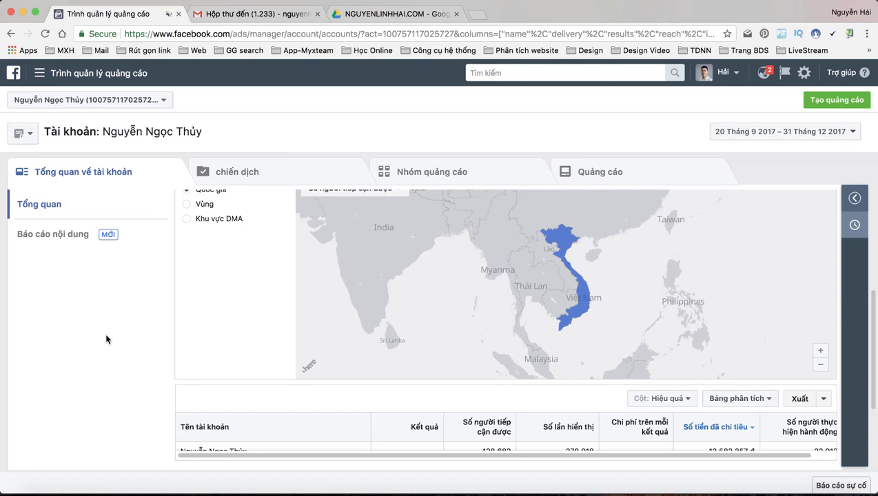
pyautogui.scroll(2, 106, 339)
pyautogui.scroll(-1, 105, 339)
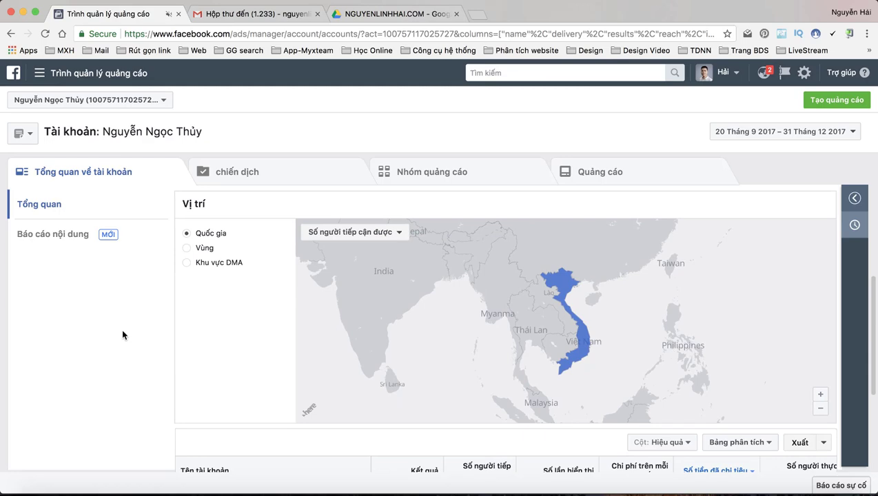
pyautogui.scroll(-8, 126, 331)
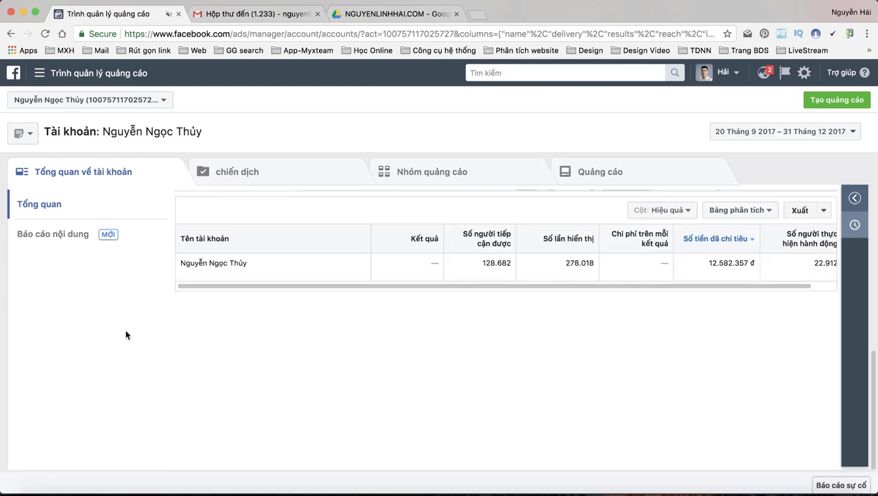
pyautogui.scroll(15, 126, 335)
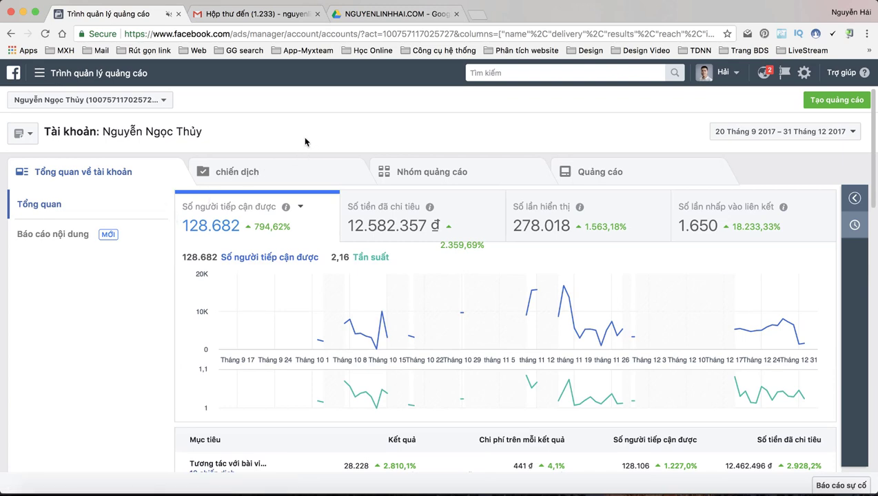
# Open the campaign list and review the campaigns' names, delivery status, results and costs.
pyautogui.click(284, 178)
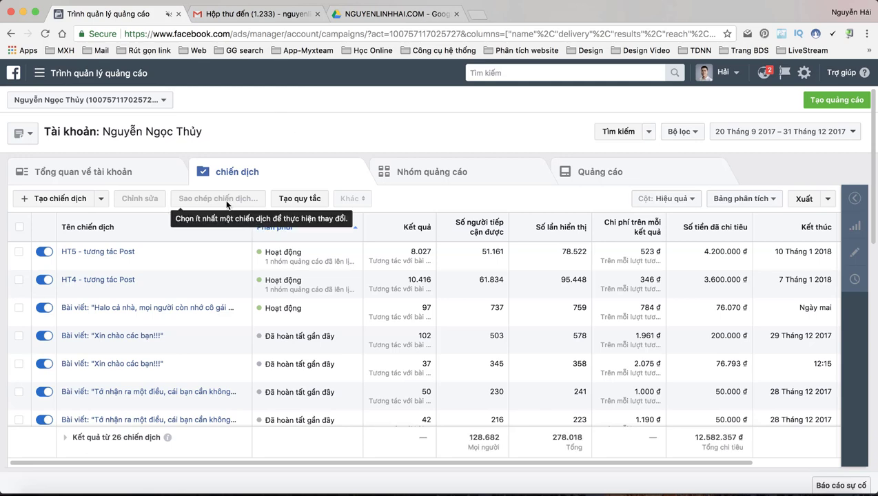
pyautogui.moveTo(155, 270)
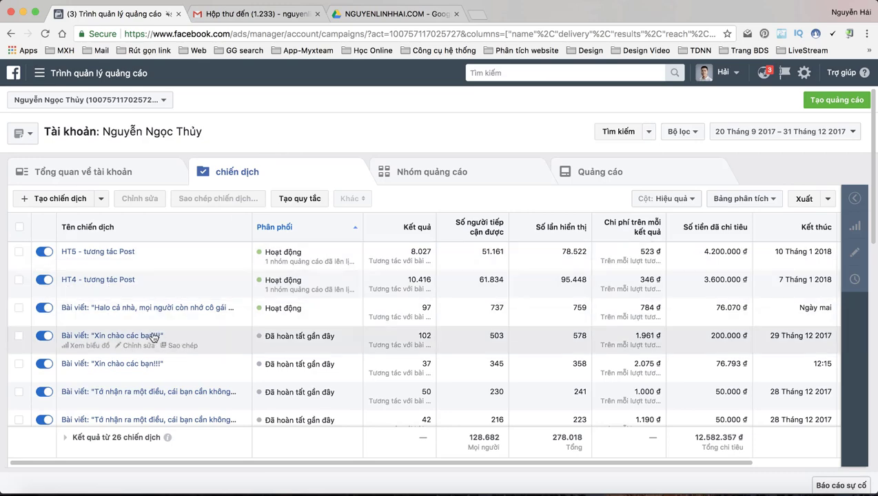
pyautogui.scroll(-1, 150, 338)
pyautogui.scroll(-5, 150, 333)
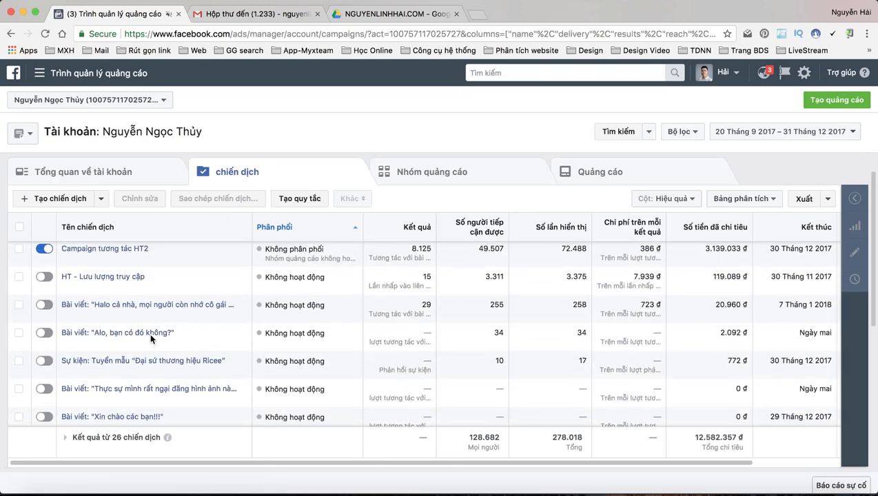
pyautogui.scroll(-1, 151, 337)
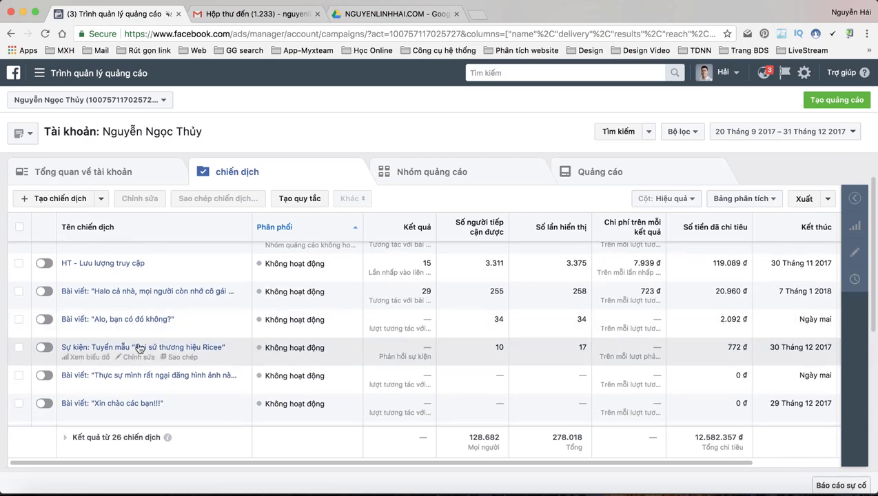
pyautogui.moveTo(126, 350)
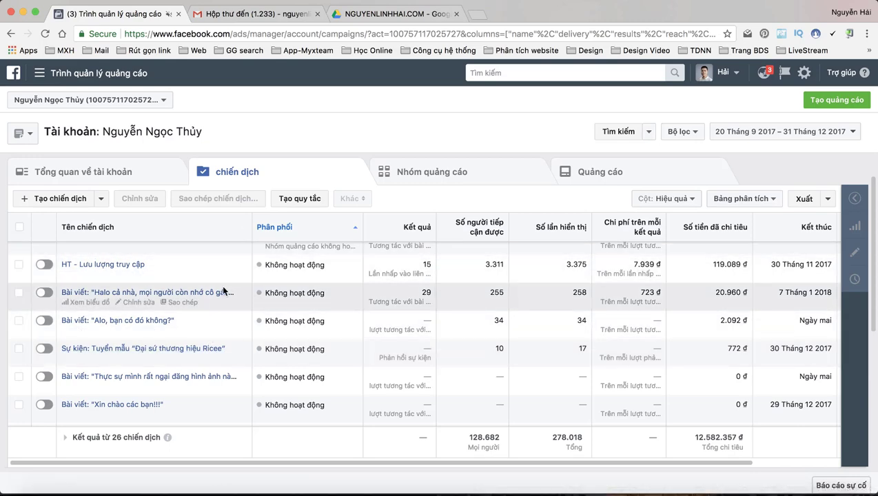
pyautogui.moveTo(225, 278)
pyautogui.moveTo(208, 308)
pyautogui.moveTo(210, 352)
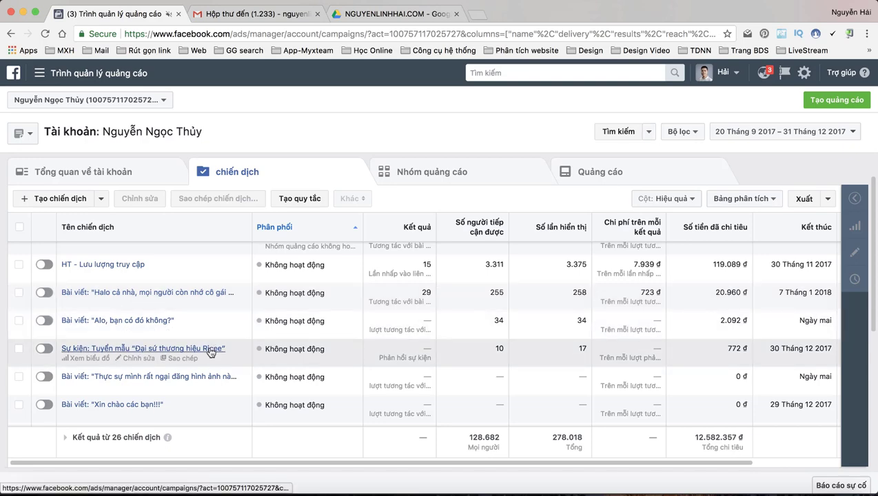
# Open the "HT5 - tương tác Post" campaign from the campaign list and review its ad sets' delivery, results, costs and budgets.
pyautogui.scroll(10, 209, 346)
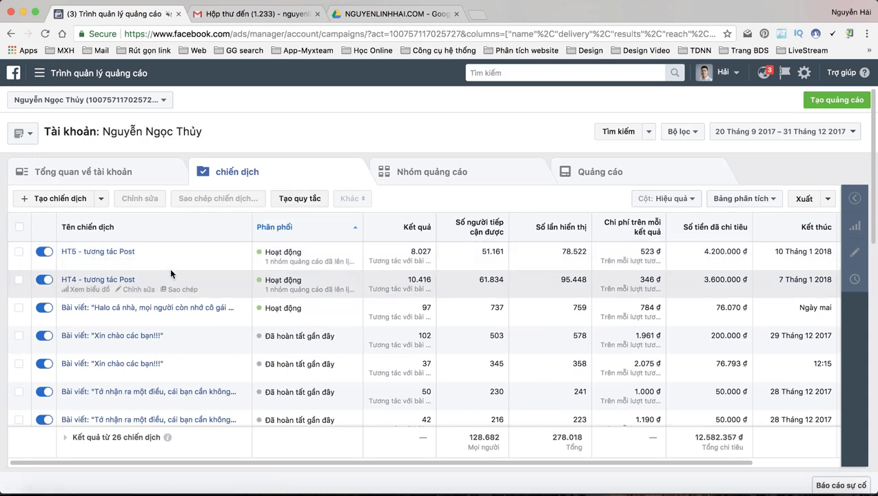
pyautogui.scroll(-2, 171, 274)
pyautogui.scroll(-2, 171, 274)
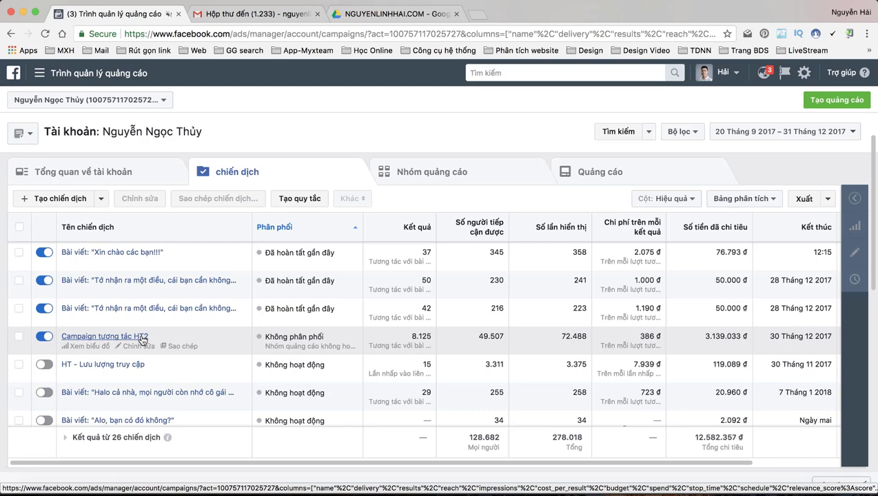
pyautogui.scroll(4, 141, 340)
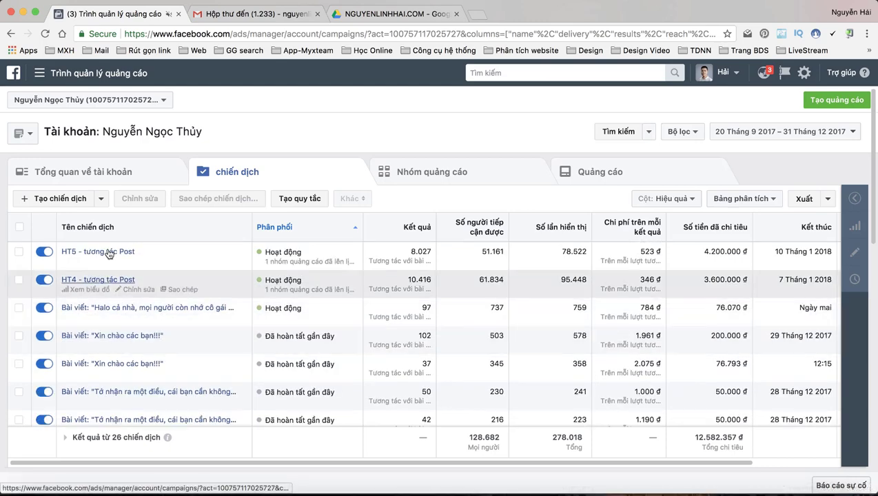
pyautogui.click(107, 252)
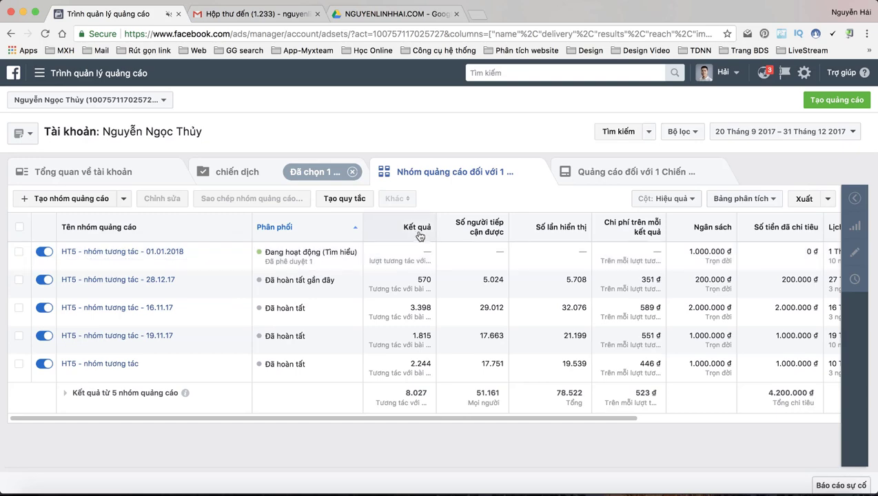
pyautogui.moveTo(420, 232)
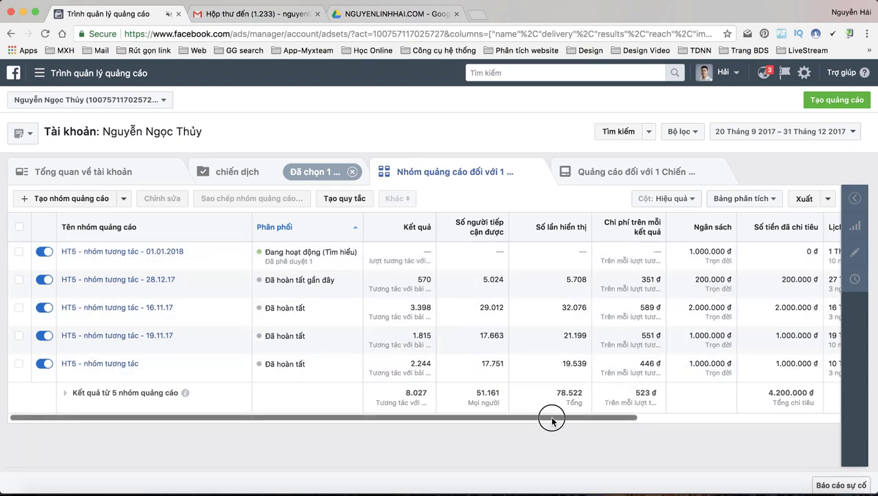
pyautogui.moveTo(549, 418); pyautogui.dragTo(604, 410)
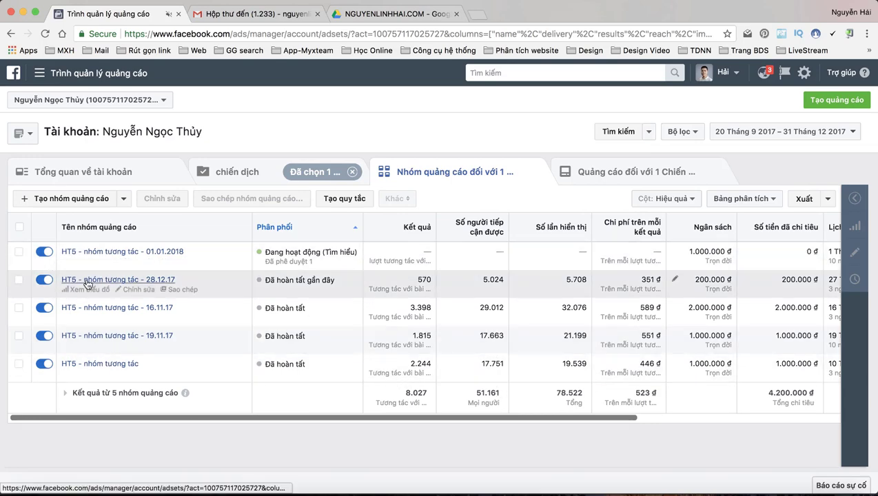
# Open the ad set "HT5 - nhóm tương tác - 28.12.17" and review all performance columns of its ad.
pyautogui.click(94, 281)
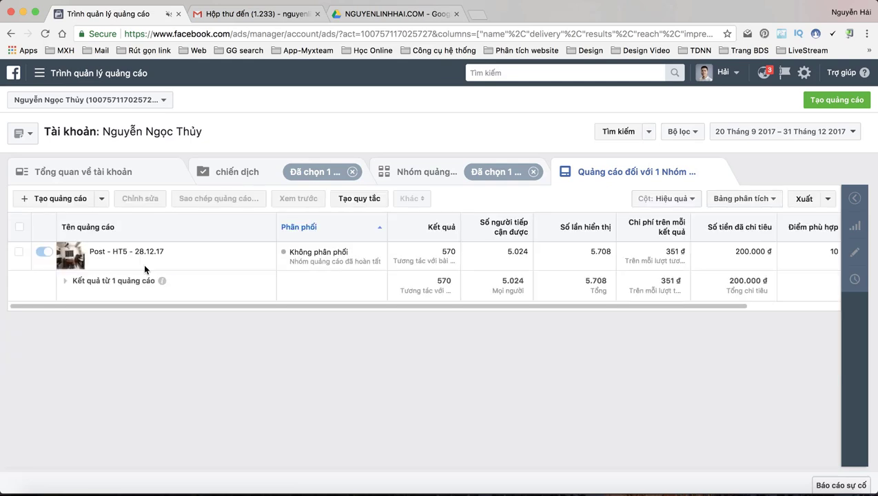
pyautogui.moveTo(188, 261)
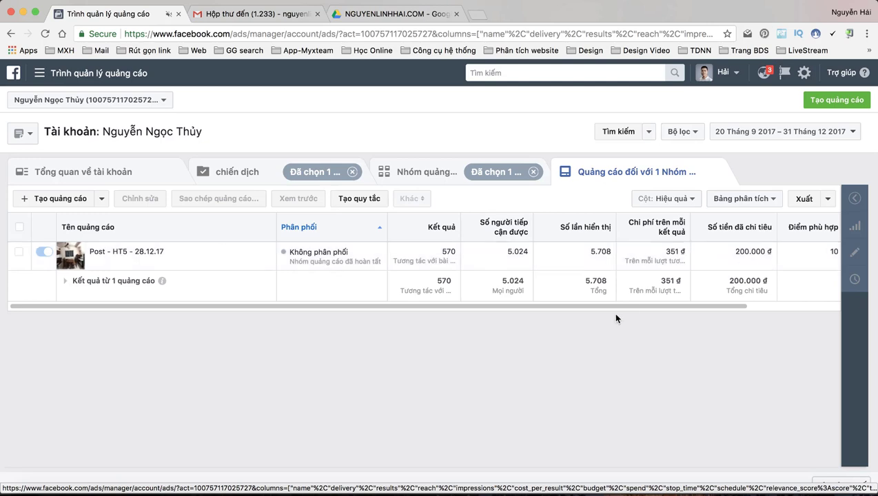
pyautogui.moveTo(614, 305); pyautogui.dragTo(755, 304)
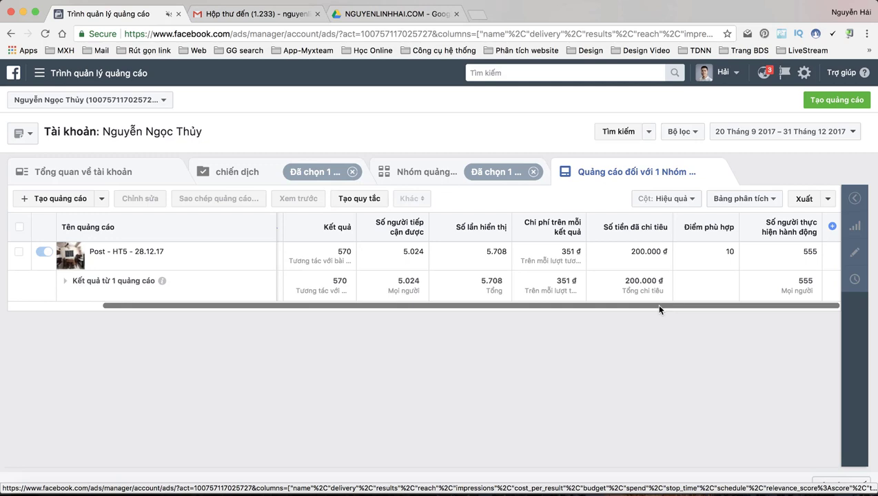
pyautogui.moveTo(659, 308); pyautogui.dragTo(533, 305)
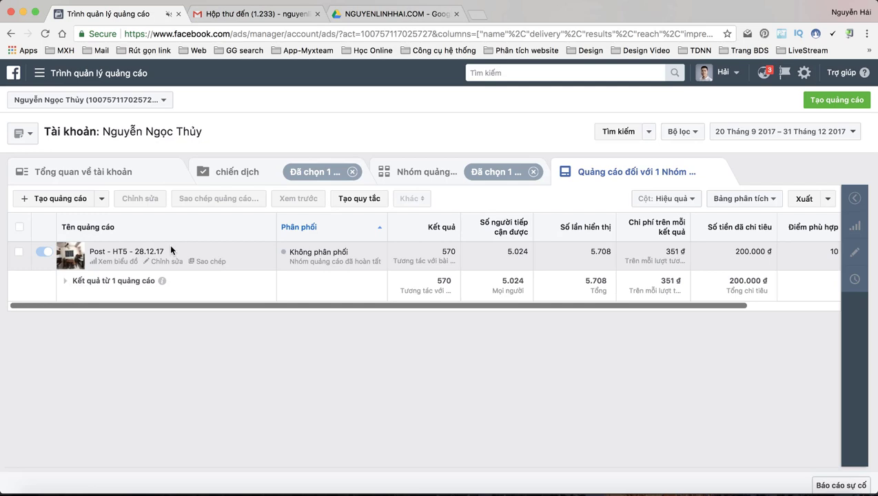
# Return to the campaign list and view the HT5 campaign's performance, demographics and placement charts, closing the charts when done.
pyautogui.click(251, 176)
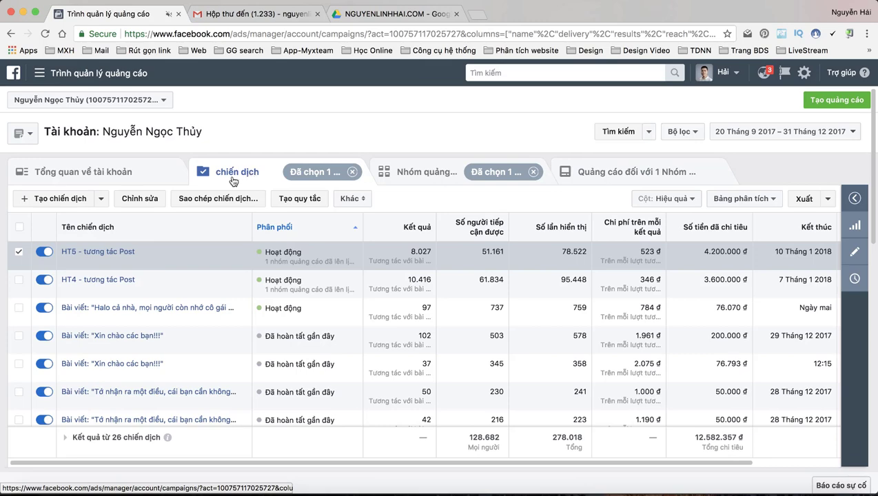
pyautogui.moveTo(199, 253)
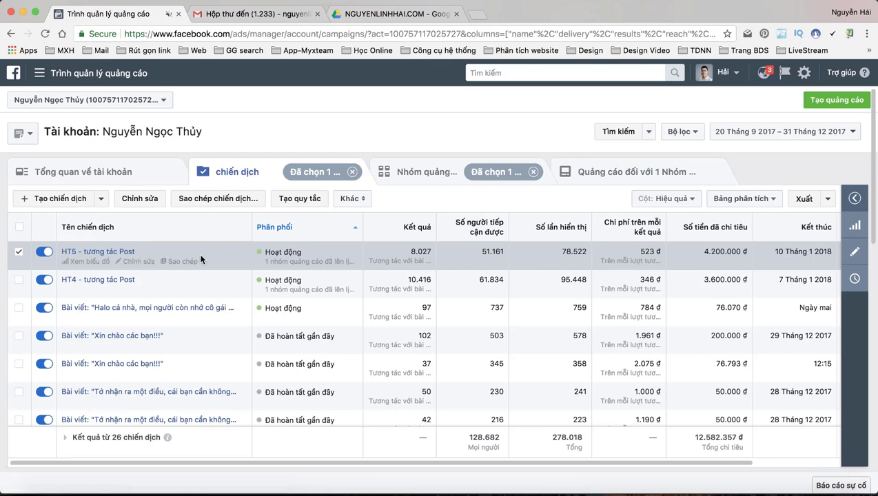
pyautogui.click(97, 263)
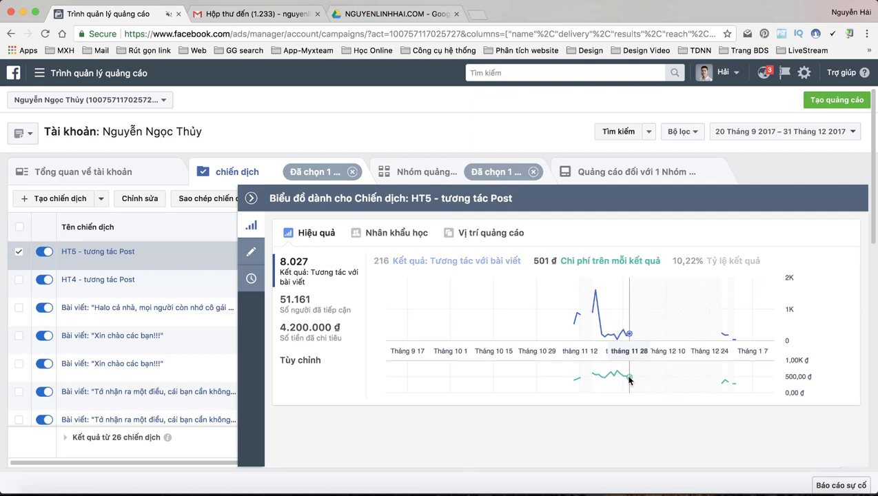
pyautogui.click(394, 235)
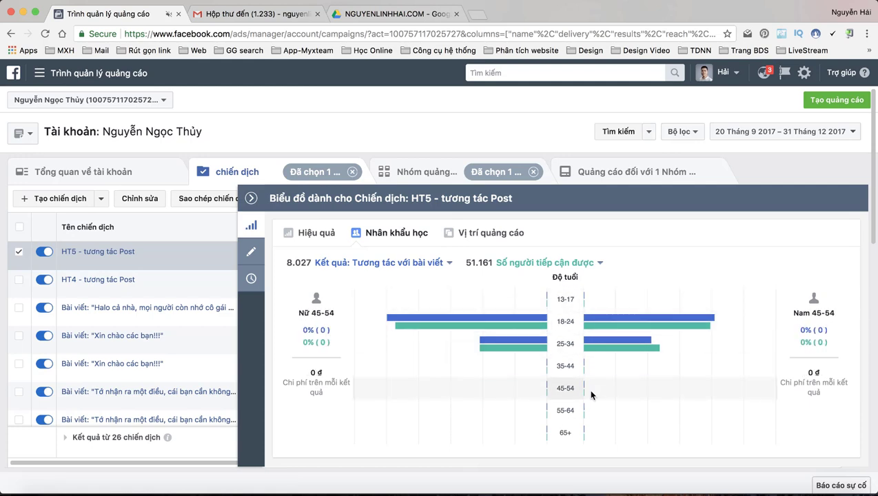
pyautogui.click(490, 233)
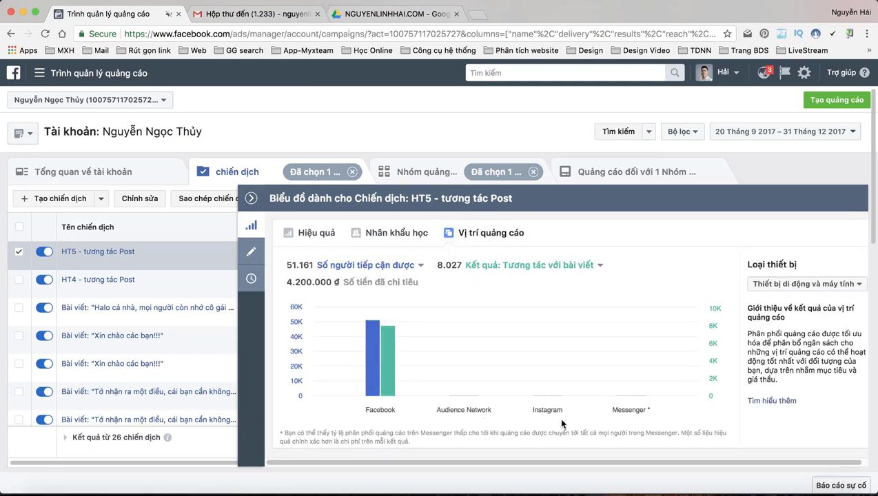
pyautogui.click(251, 198)
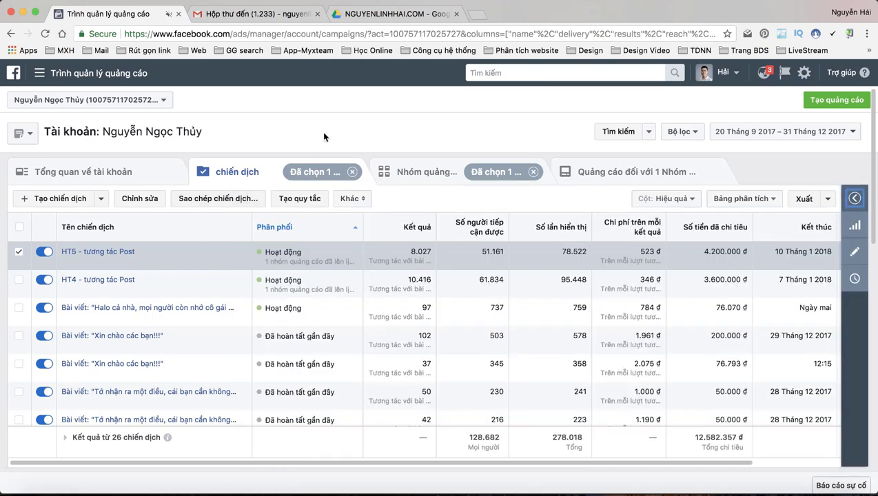